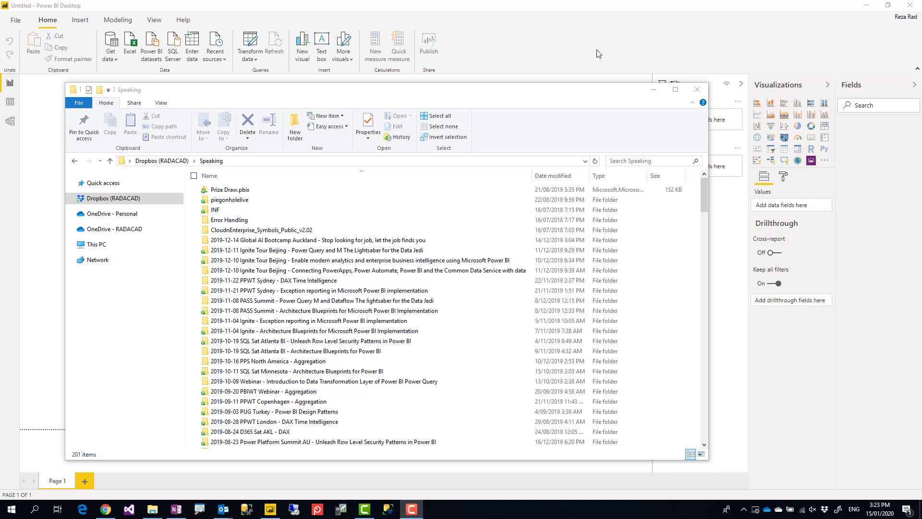
# - Close the Speaking folder window with Alt+F4 to reveal the blank Power BI report
pyautogui.hotkey('alt', 'F4')
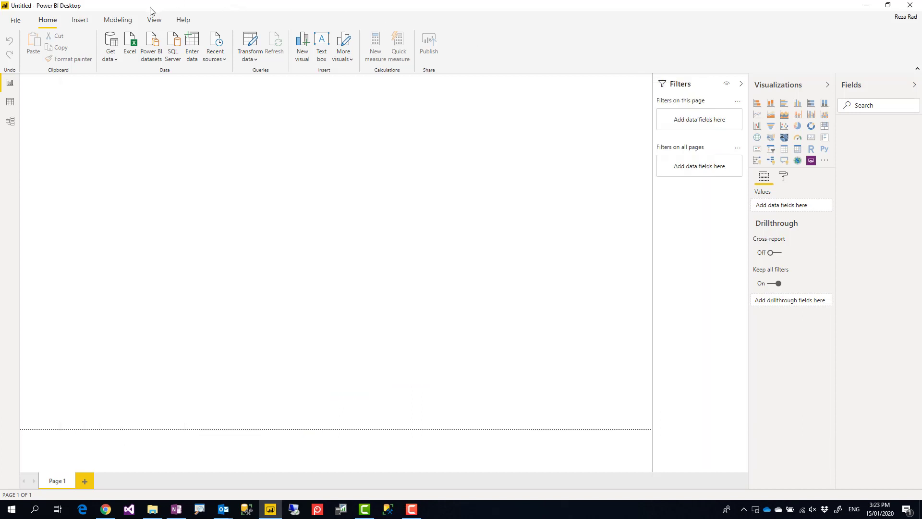
# - Choose the Folder connector from the File category of Get Data's full connector list
pyautogui.click(117, 60)
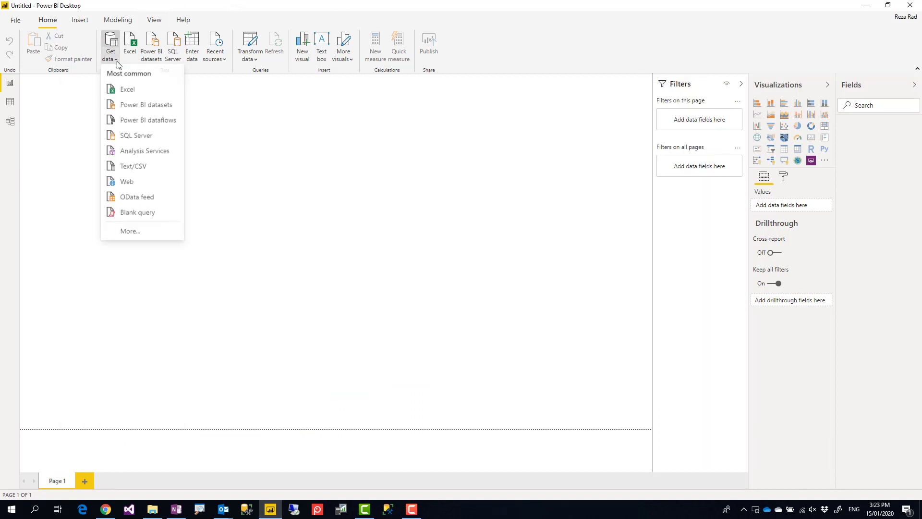
pyautogui.click(130, 232)
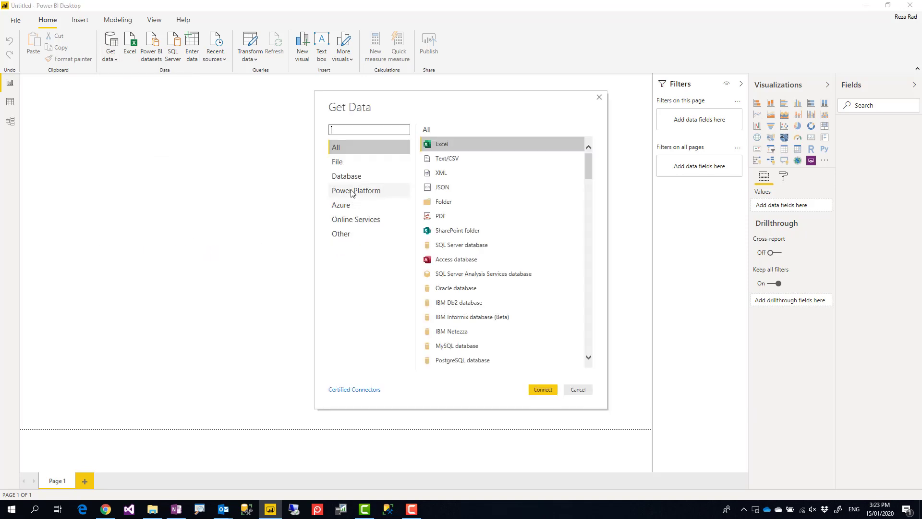
pyautogui.click(339, 166)
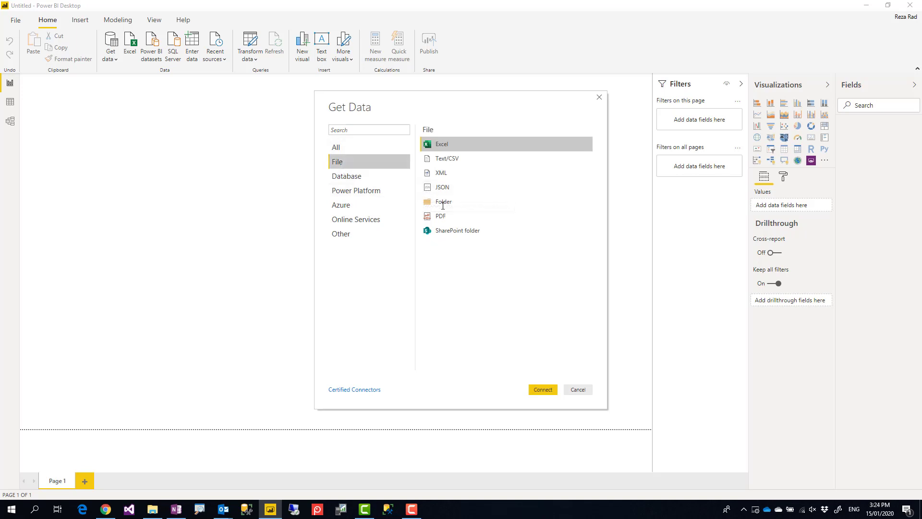
pyautogui.click(441, 202)
pyautogui.click(543, 389)
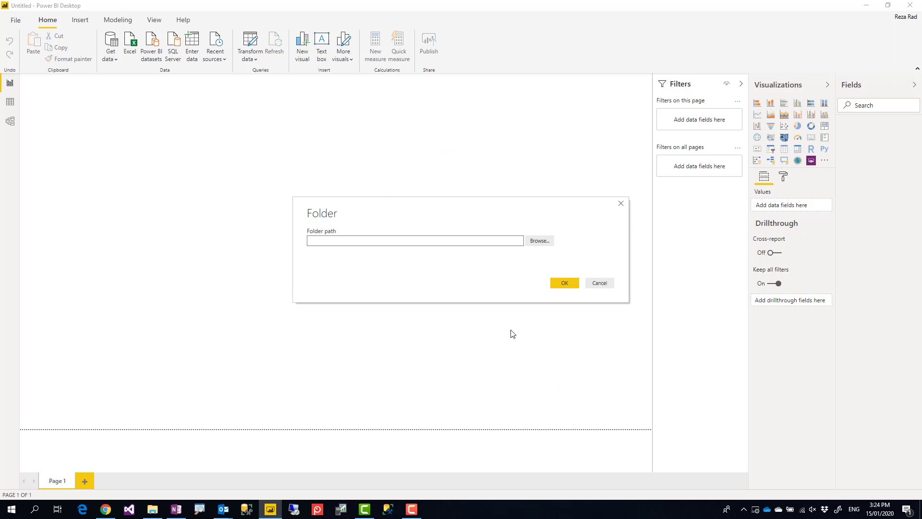
# - Browse to the OneDrive - RADACAD folder and confirm it as the folder path
pyautogui.click(539, 241)
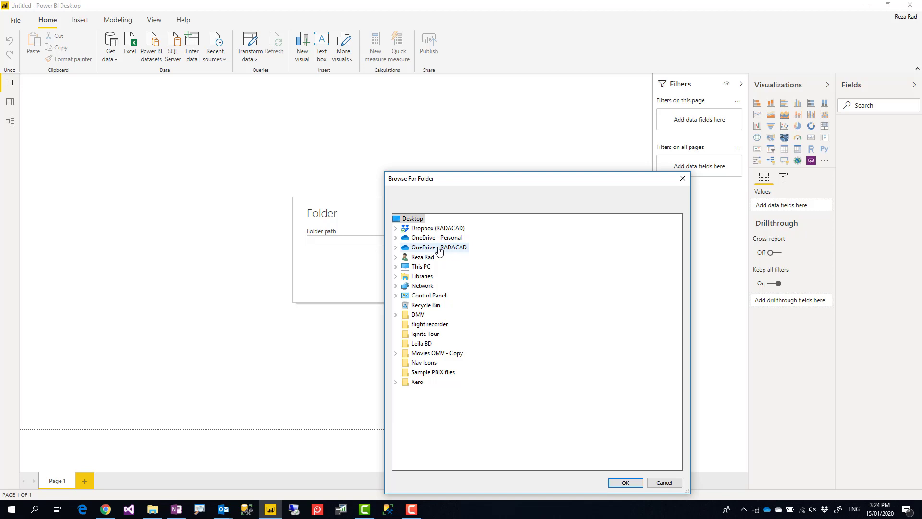
pyautogui.doubleClick(439, 248)
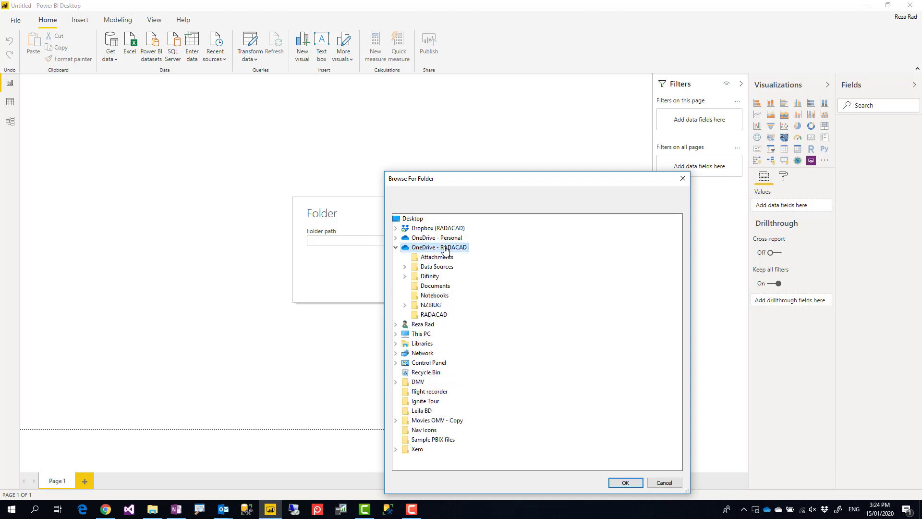
pyautogui.click(624, 483)
pyautogui.click(561, 285)
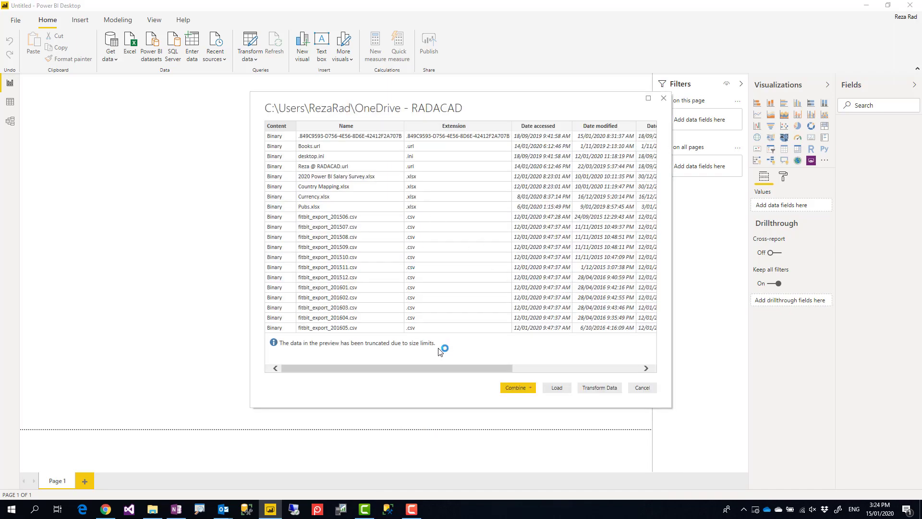
# - Open the file listing in Power Query and move Folder Path next to Extension
pyautogui.click(599, 388)
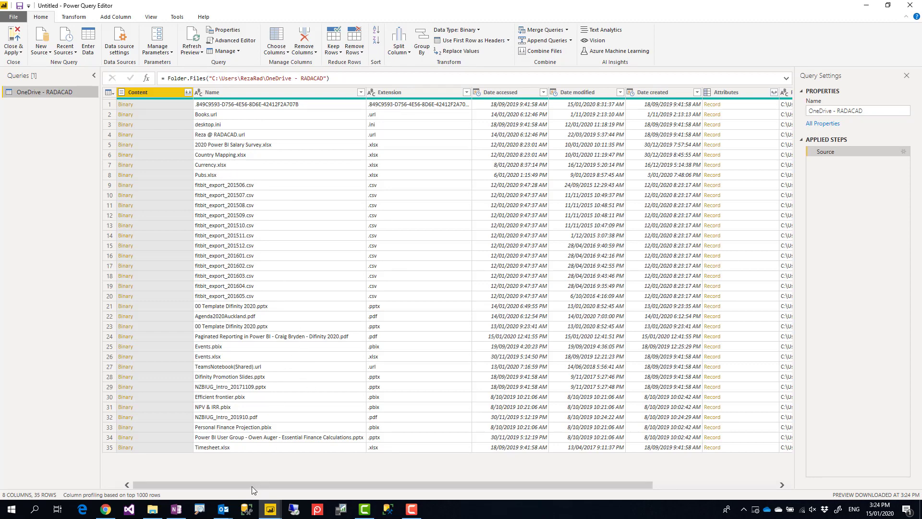
pyautogui.moveTo(250, 485); pyautogui.dragTo(374, 485)
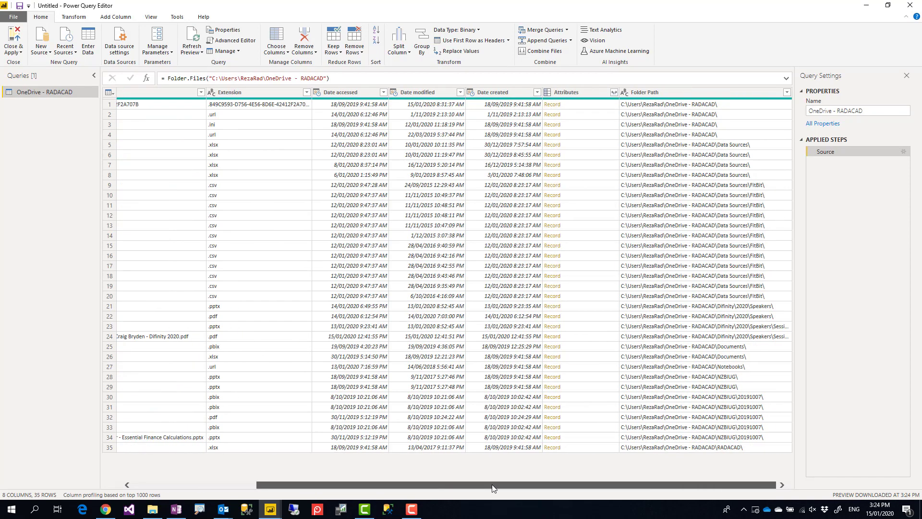
pyautogui.moveTo(644, 92); pyautogui.dragTo(358, 118)
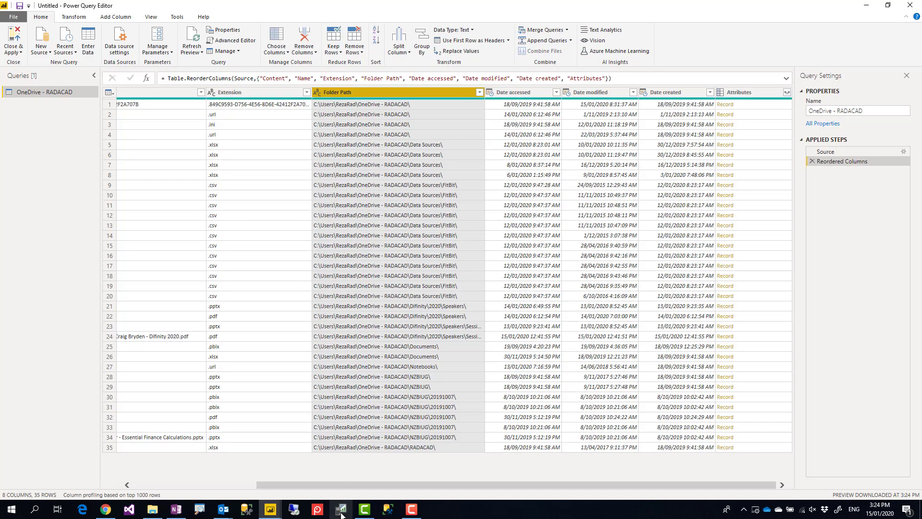
# - Select the Name, Extension and then Name column headers
pyautogui.moveTo(336, 486); pyautogui.dragTo(212, 485)
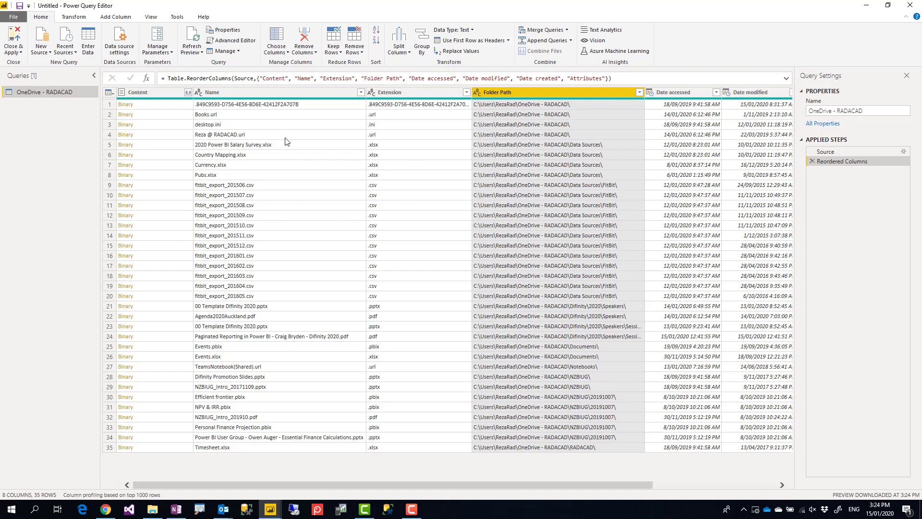
pyautogui.click(236, 92)
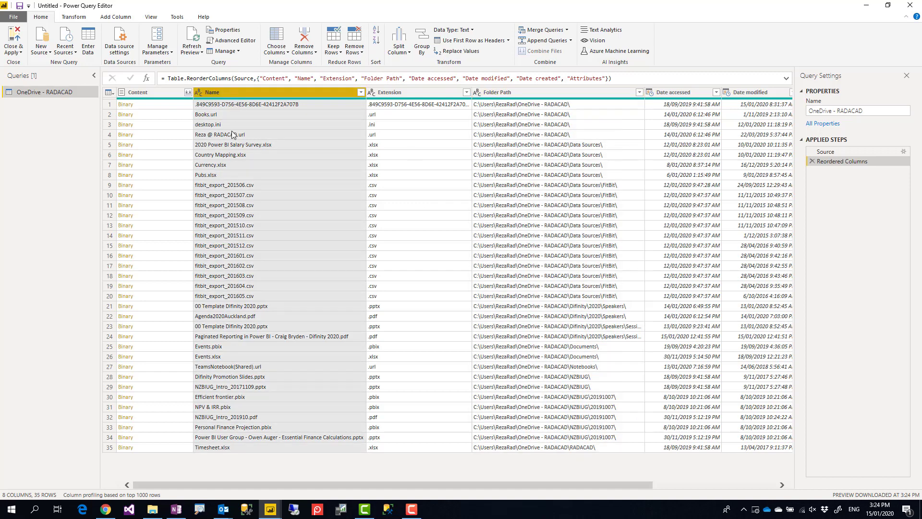
pyautogui.click(416, 95)
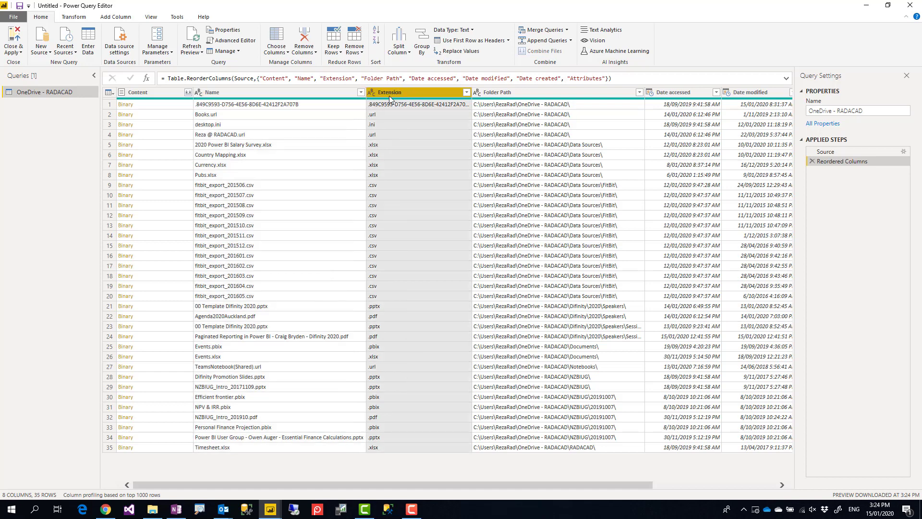
pyautogui.click(321, 94)
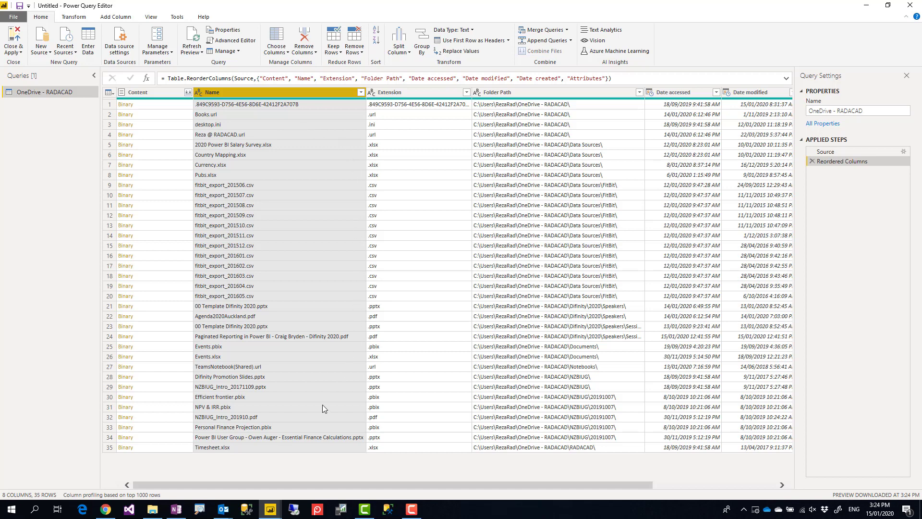
# - Return to the Speaking folder in File Explorer and select its full Dropbox path in the address bar
pyautogui.click(152, 509)
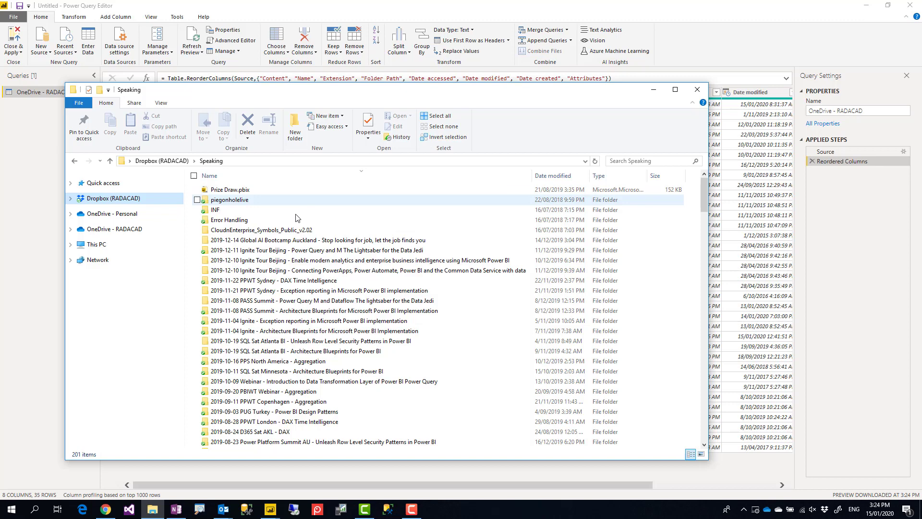
pyautogui.scroll(-2, 337, 202)
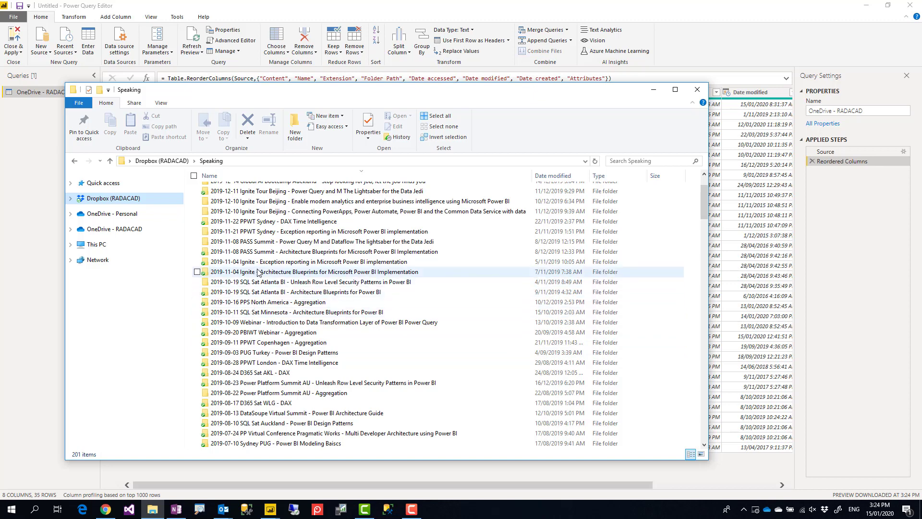
pyautogui.click(307, 253)
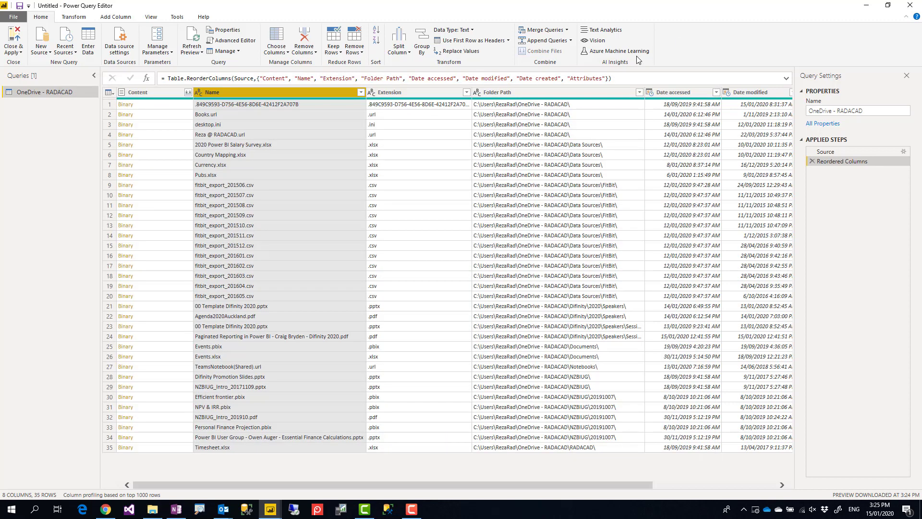
pyautogui.click(695, 37)
pyautogui.click(153, 509)
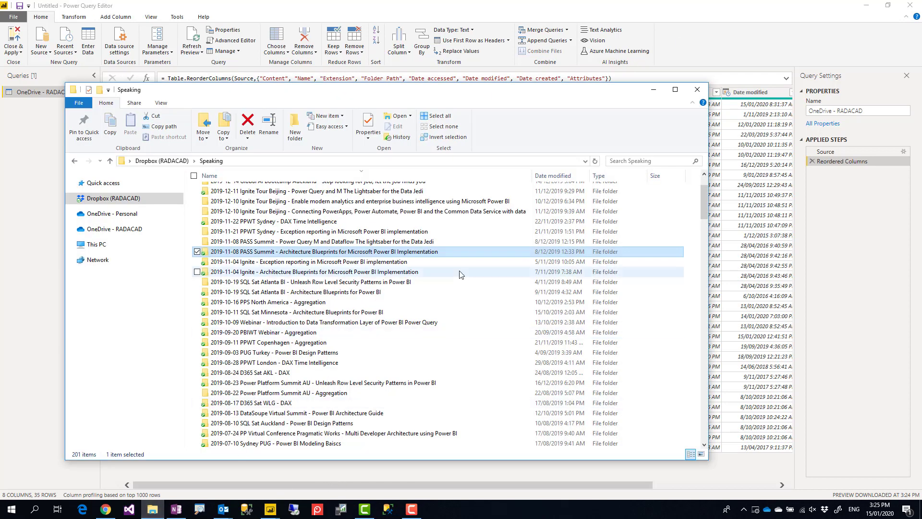
pyautogui.click(277, 162)
pyautogui.hotkey('ctrl', 'c')
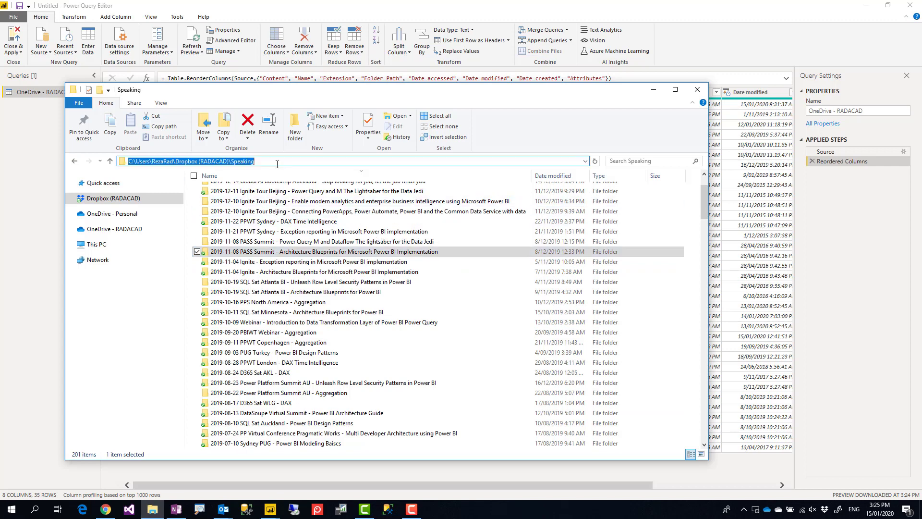
# - Start a new Folder data source from the Queries pane's new-source menu
pyautogui.click(212, 5)
pyautogui.rightClick(53, 132)
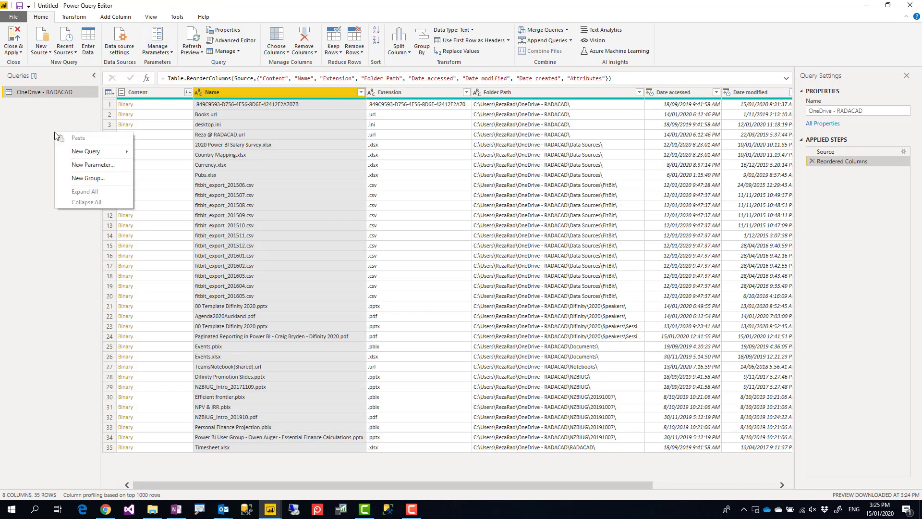
pyautogui.moveTo(74, 153)
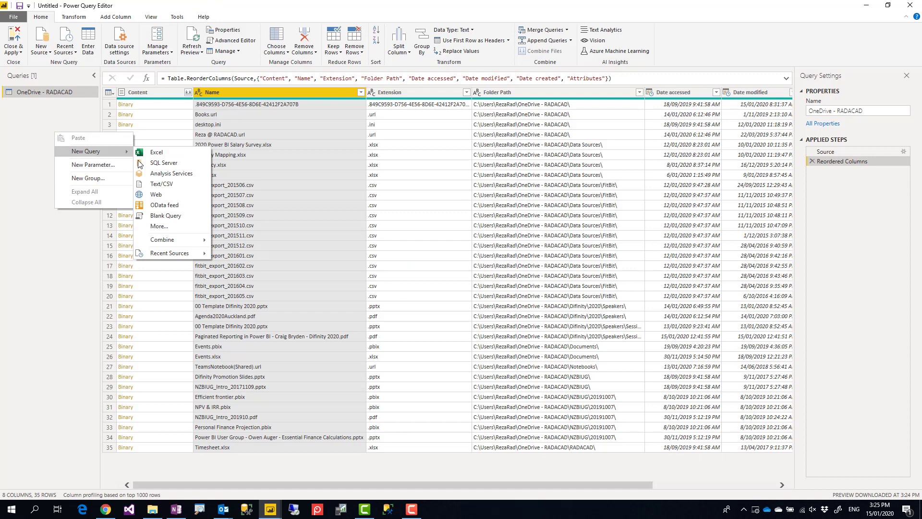
pyautogui.click(161, 228)
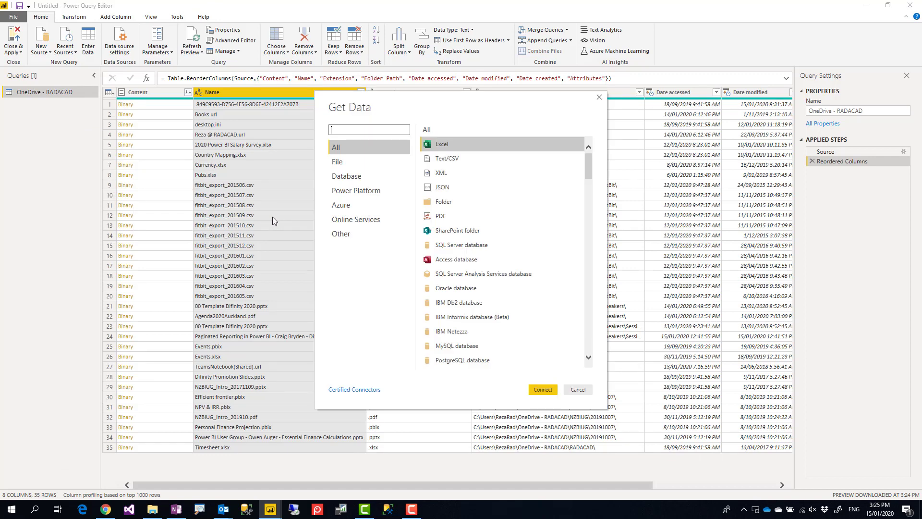
pyautogui.click(342, 167)
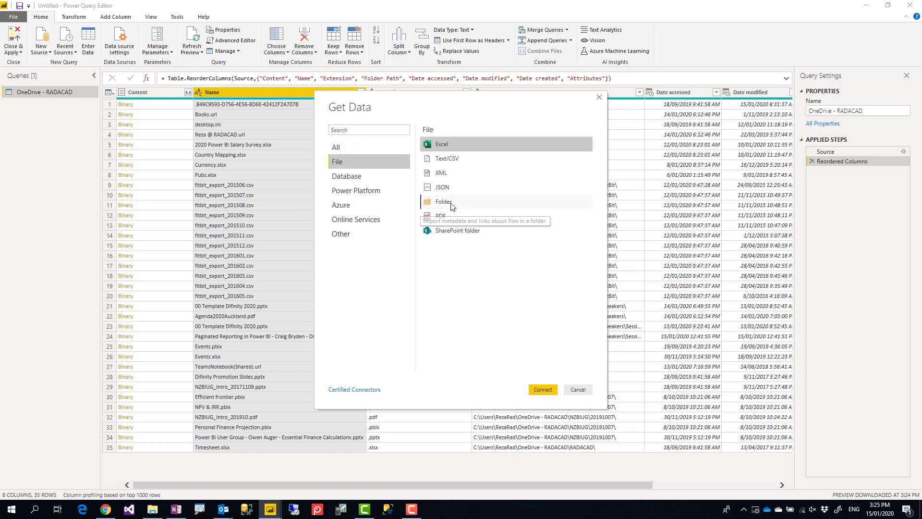
pyautogui.click(447, 202)
pyautogui.click(543, 390)
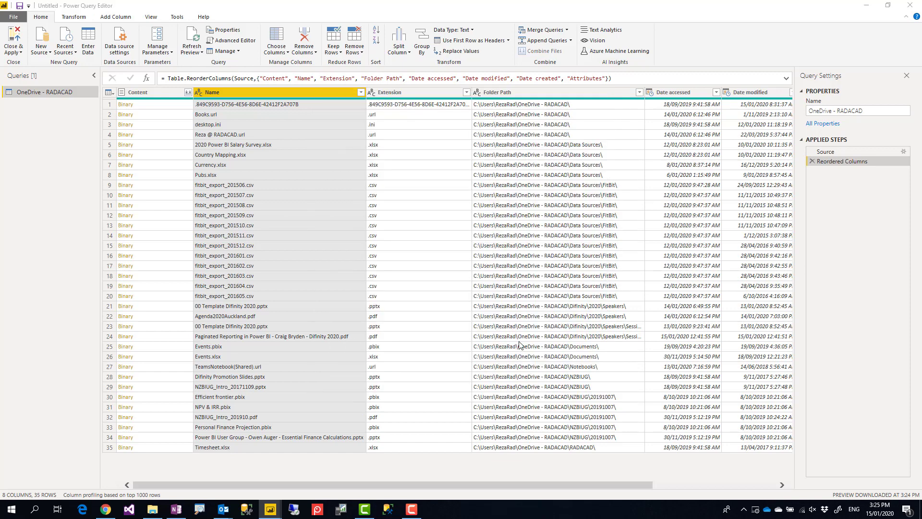
# - Paste the Speaking folder path and open its file listing in Power Query
pyautogui.hotkey('ctrl', 'v')
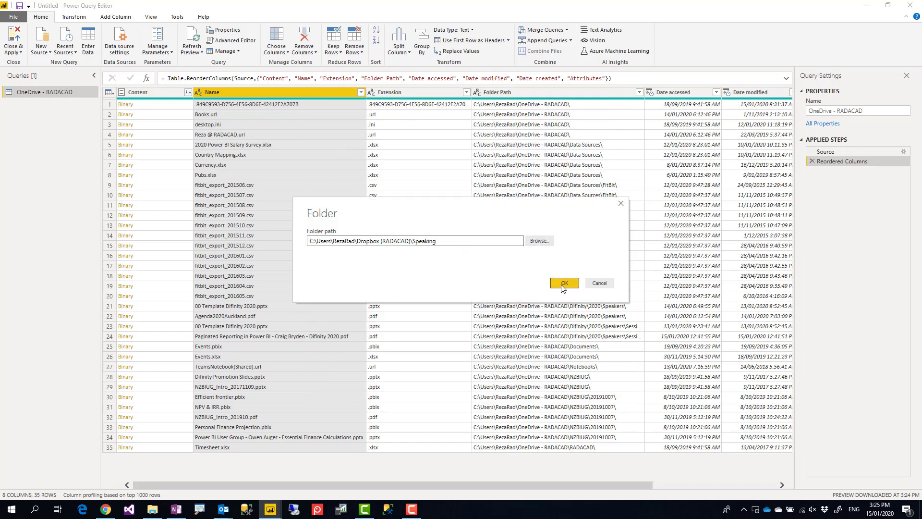
pyautogui.click(560, 284)
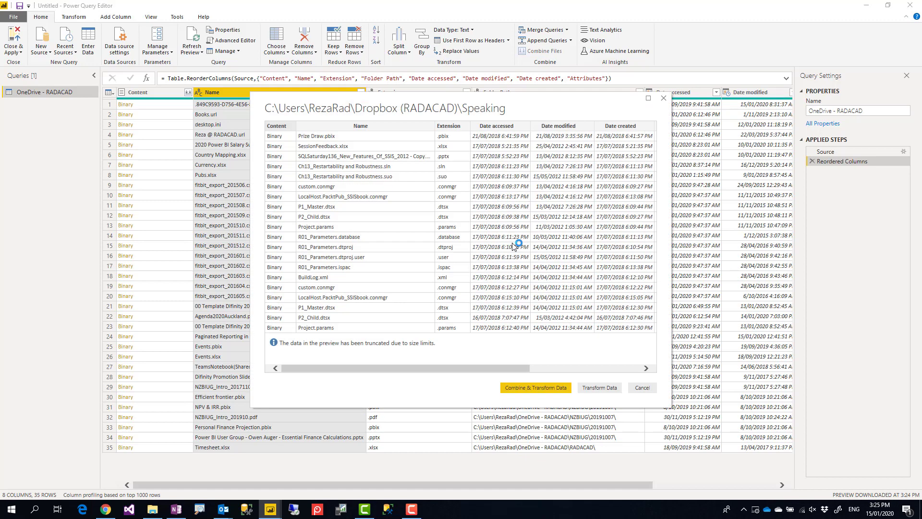
pyautogui.click(600, 388)
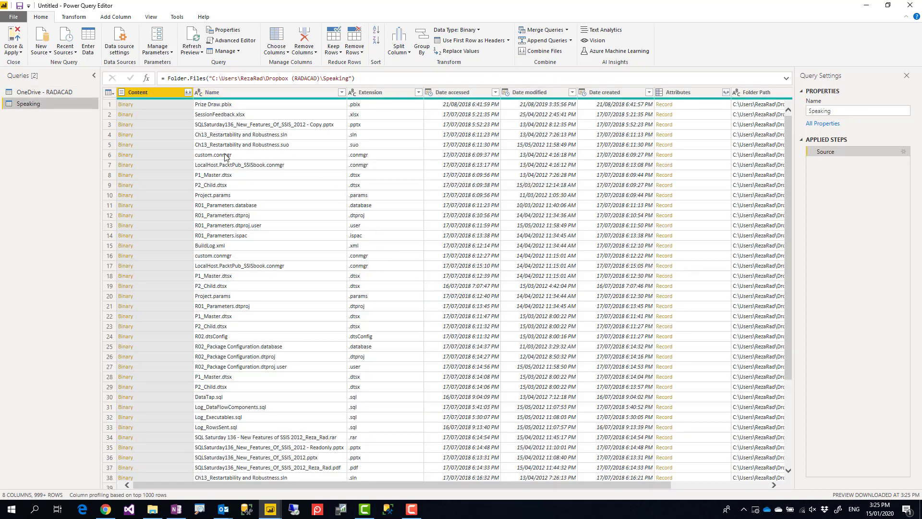
pyautogui.click(200, 512)
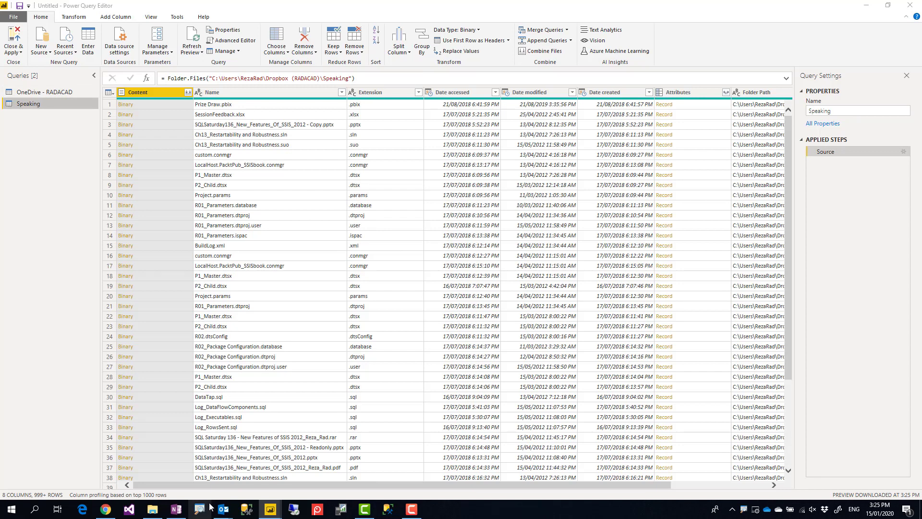
pyautogui.click(488, 344)
pyautogui.hotkey('ctrl', '1')
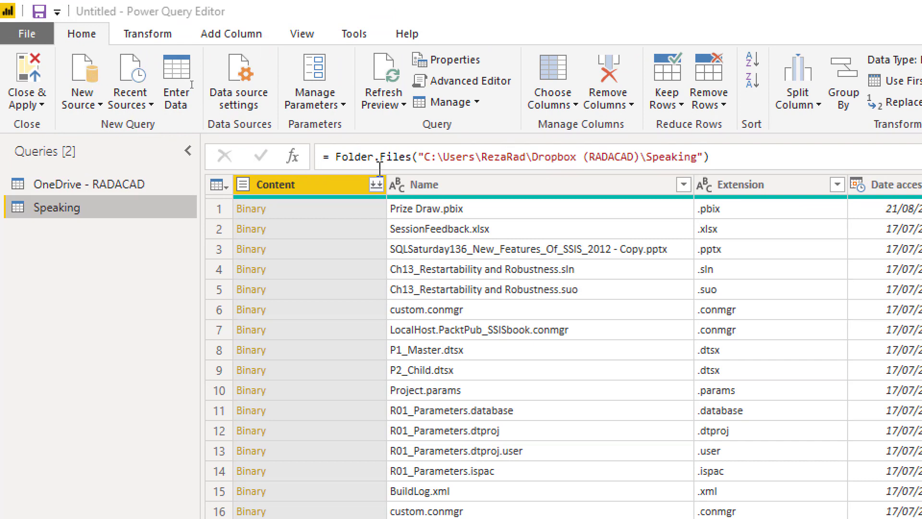
# - Change Folder.Files to Folder.Contents in the Speaking query's formula
pyautogui.doubleClick(394, 157)
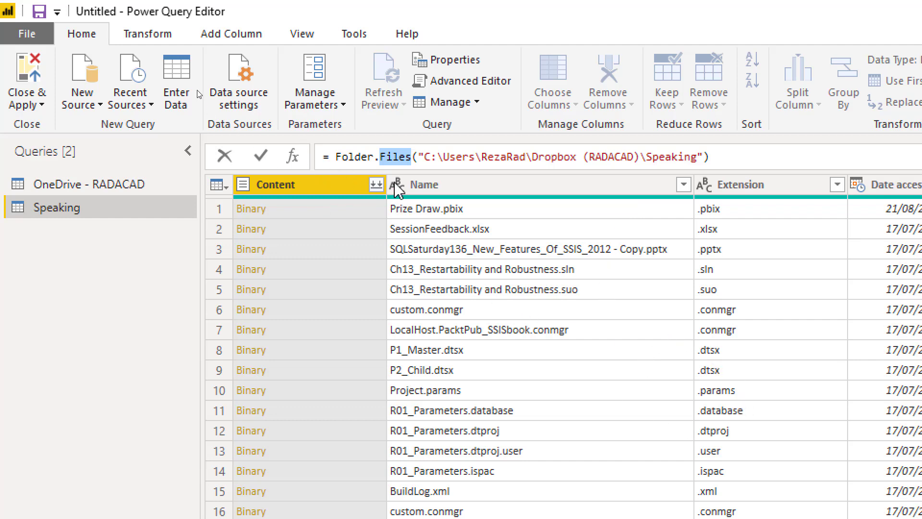
pyautogui.write('Con')
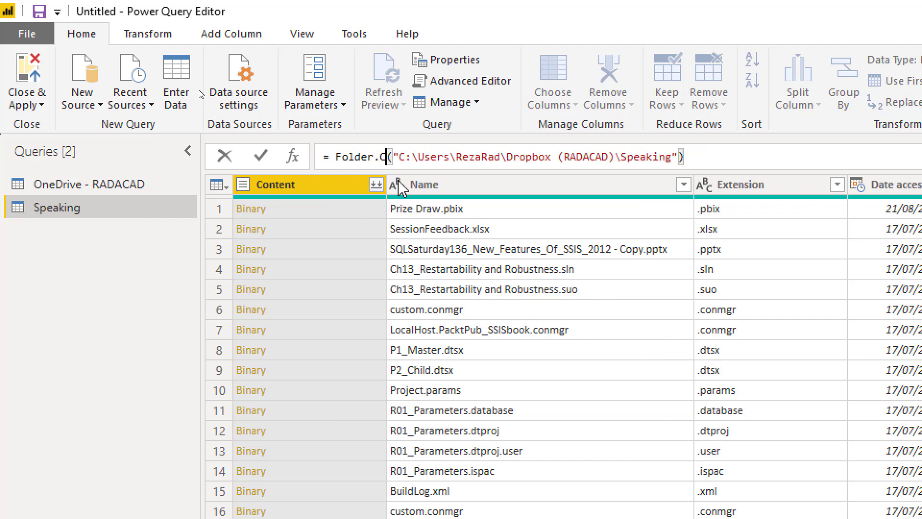
pyautogui.write('tent')
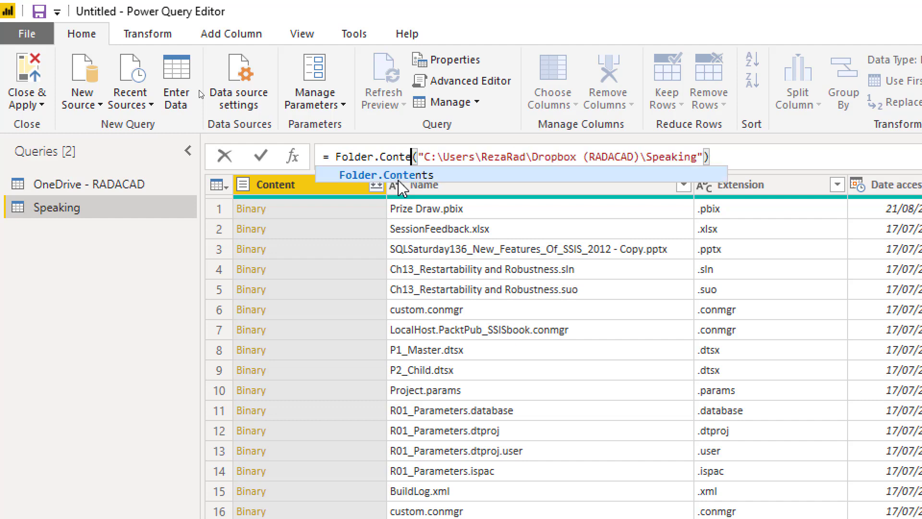
pyautogui.write('s')
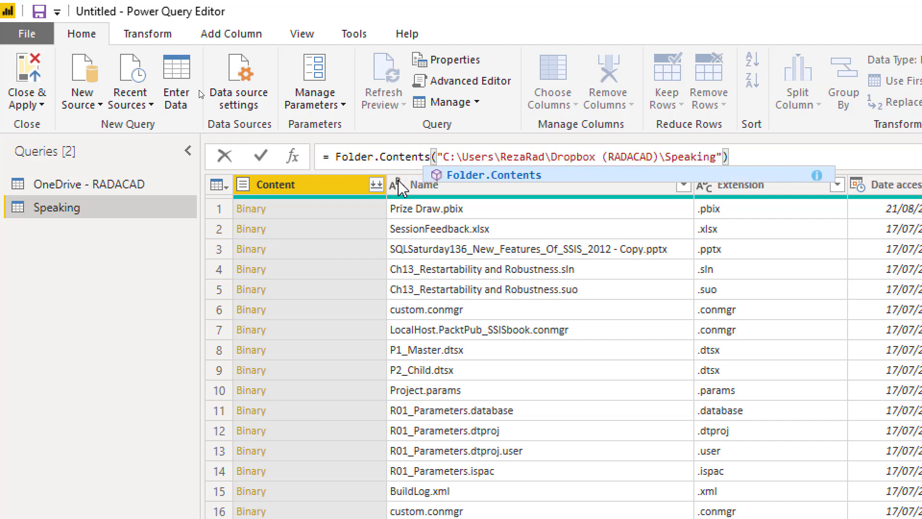
pyautogui.press('Escape')
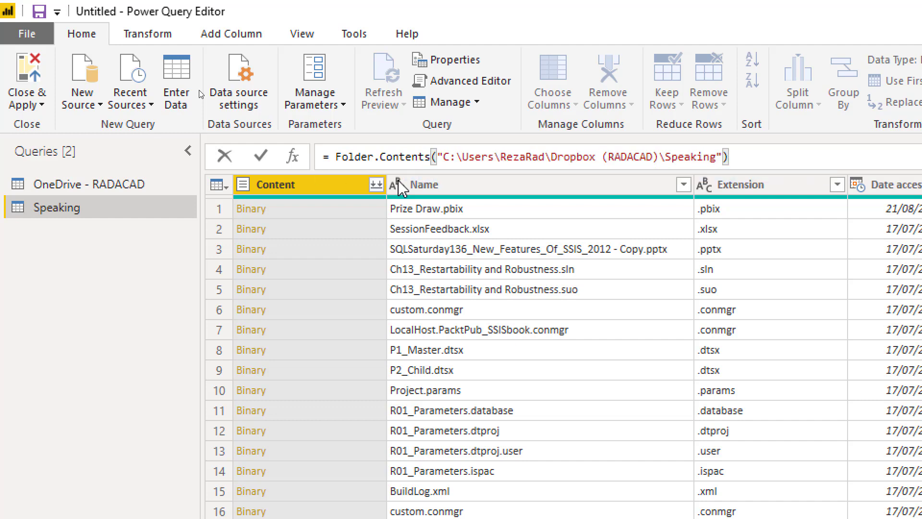
pyautogui.press('Return')
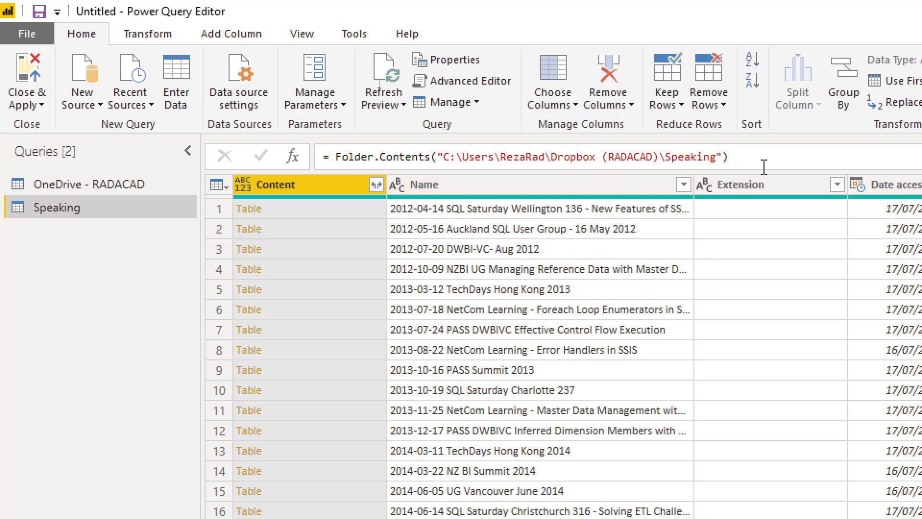
pyautogui.moveTo(443, 156); pyautogui.dragTo(718, 153)
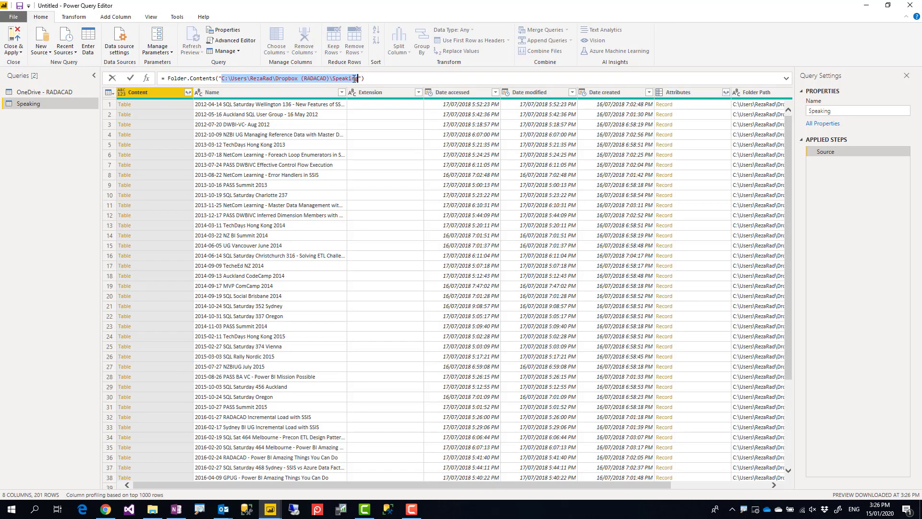
pyautogui.click(356, 78)
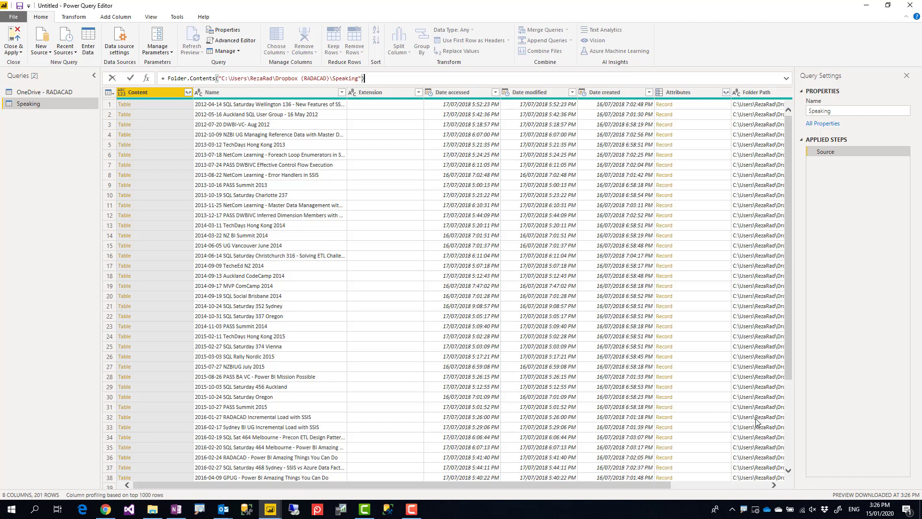
pyautogui.click(790, 455)
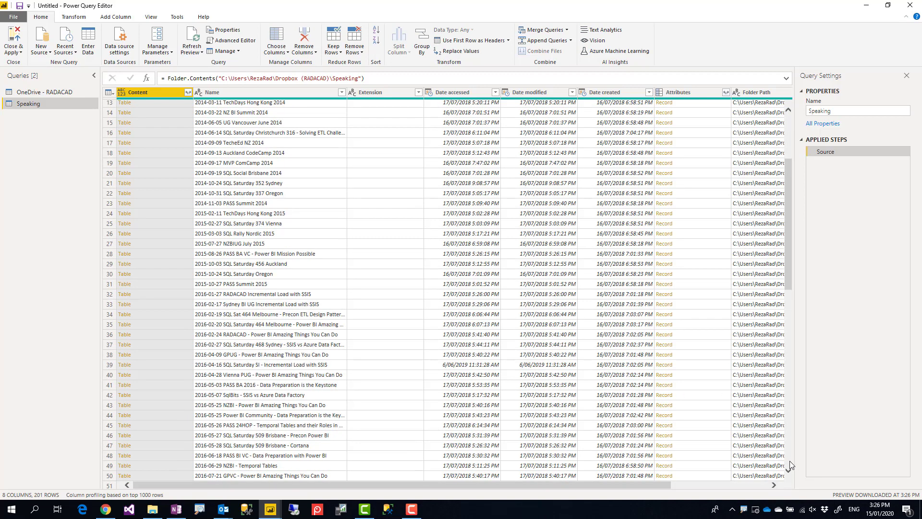
pyautogui.scroll(-20, 790, 465)
pyautogui.scroll(-20, 789, 469)
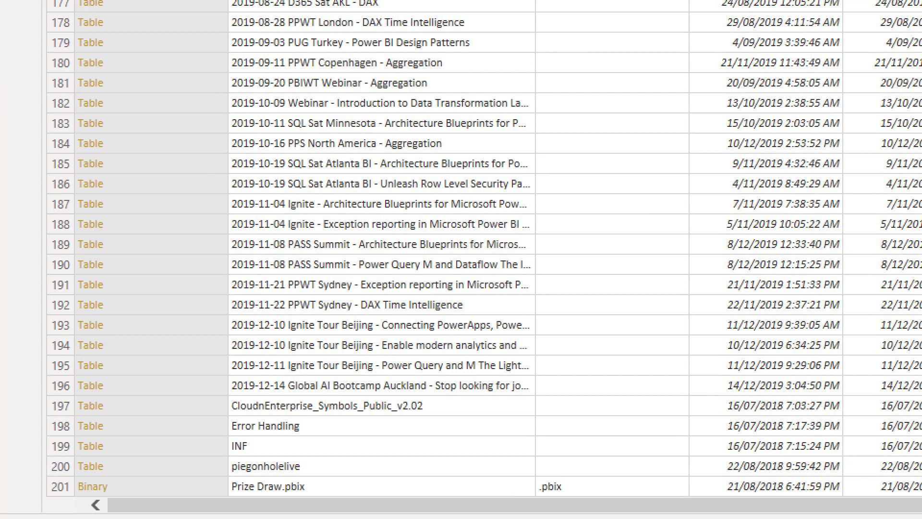
pyautogui.moveTo(45, 330); pyautogui.dragTo(644, 509)
pyautogui.moveTo(63, 478)
pyautogui.mouseDown()
pyautogui.moveTo(638, 498)
pyautogui.moveTo(628, 498)
pyautogui.mouseUp()
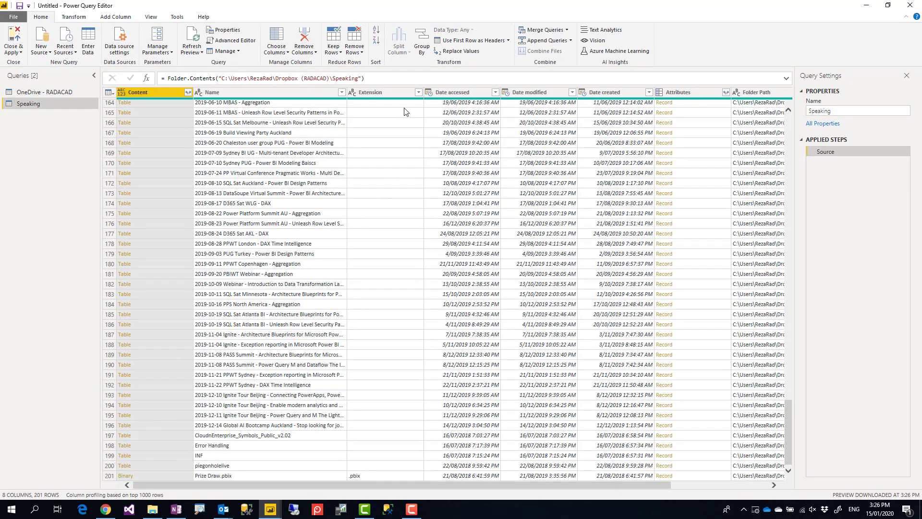
pyautogui.click(405, 93)
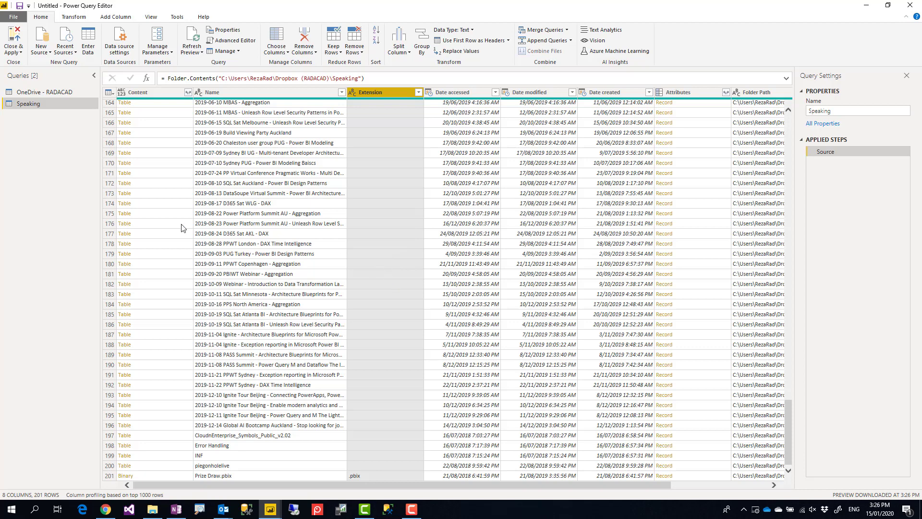
pyautogui.keyDown('ctrl'); pyautogui.click(152, 95); pyautogui.keyUp('ctrl')
pyautogui.moveTo(180, 484); pyautogui.dragTo(313, 504)
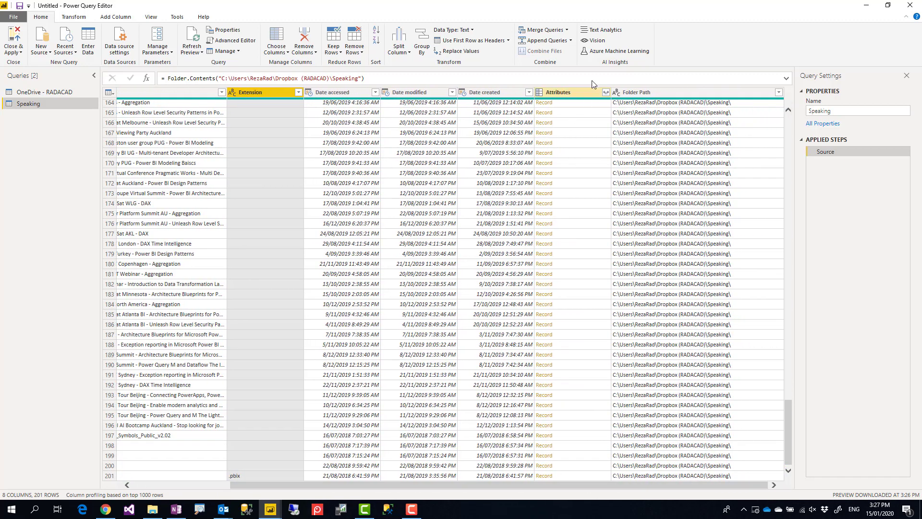
# - Expand Attributes to only the Directory field, without the Attributes column-name prefix
pyautogui.click(584, 96)
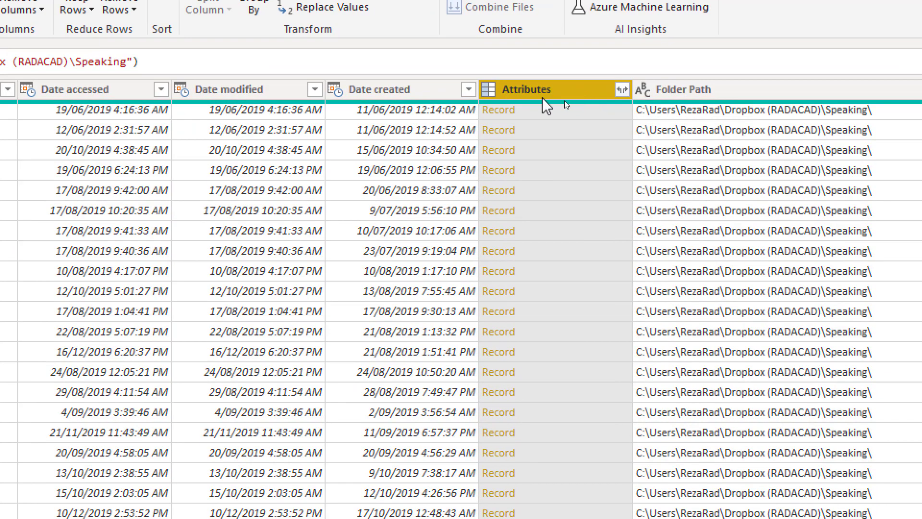
pyautogui.click(622, 90)
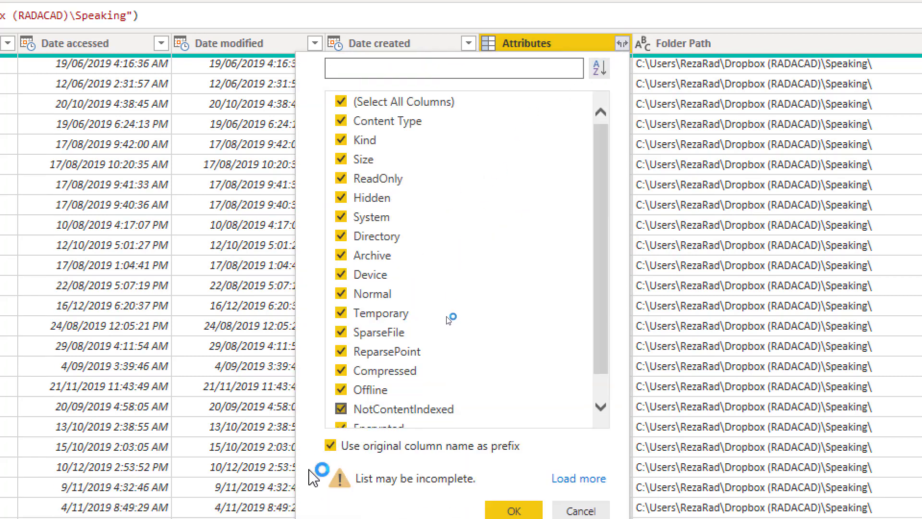
pyautogui.click(331, 445)
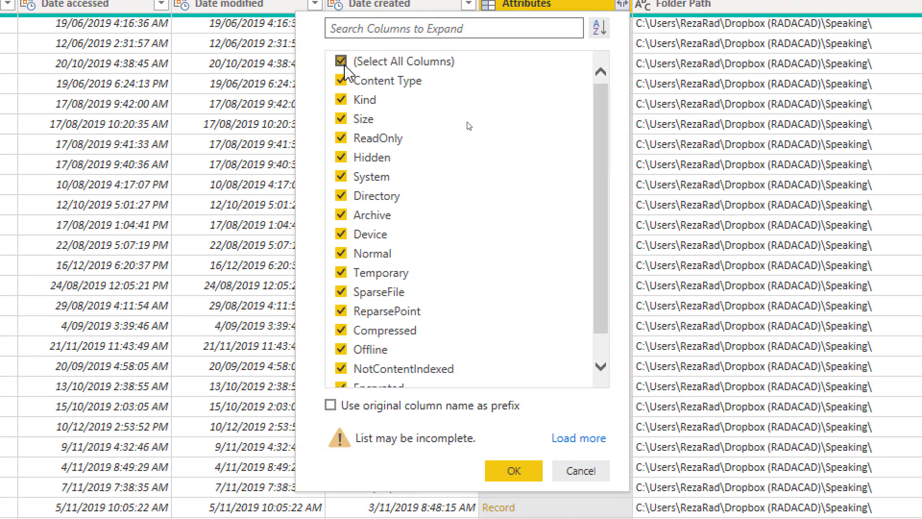
pyautogui.click(342, 62)
pyautogui.click(342, 195)
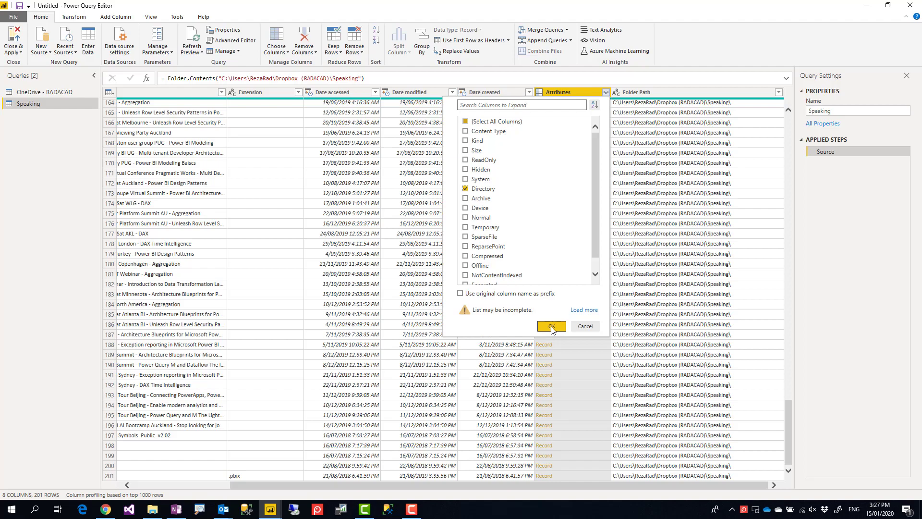
pyautogui.click(552, 327)
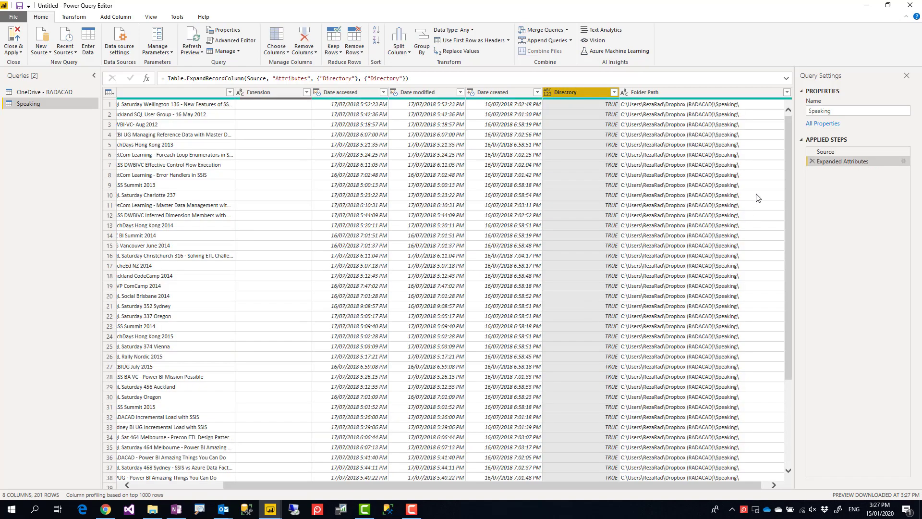
# - Filter Directory to exclude FALSE, leaving only the 200 TRUE folder rows
pyautogui.moveTo(788, 163); pyautogui.dragTo(790, 465)
pyautogui.click(788, 469)
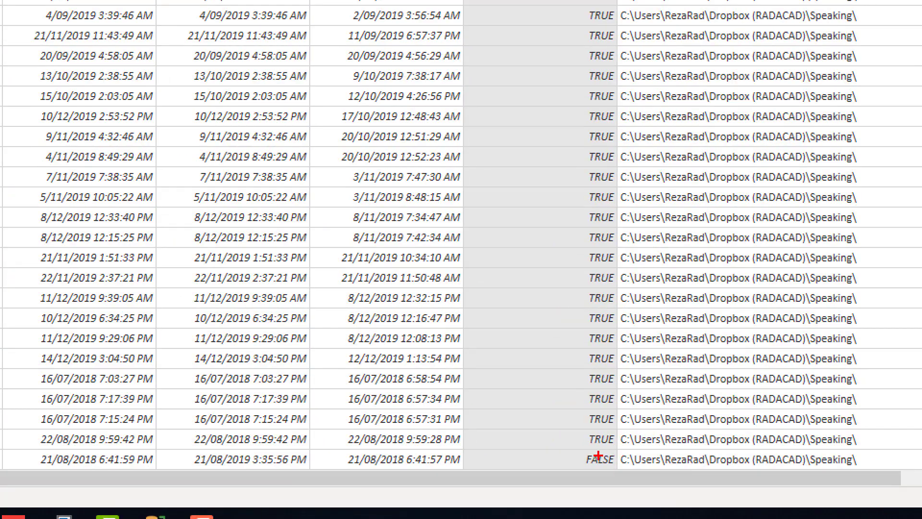
pyautogui.moveTo(593, 471); pyautogui.dragTo(618, 477)
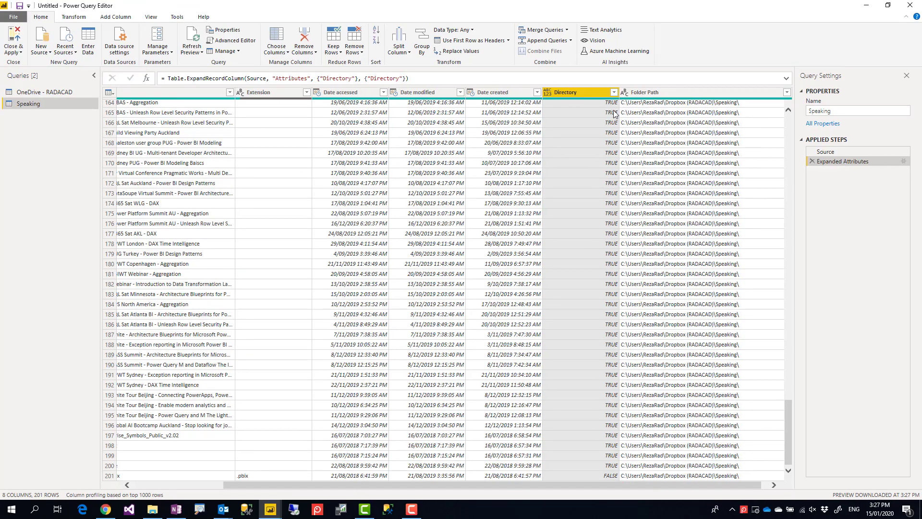
pyautogui.click(613, 92)
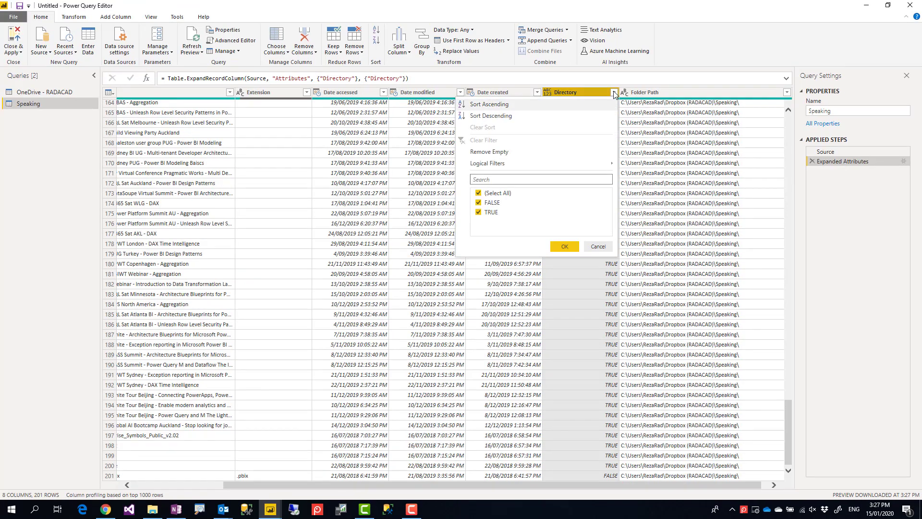
pyautogui.click(479, 202)
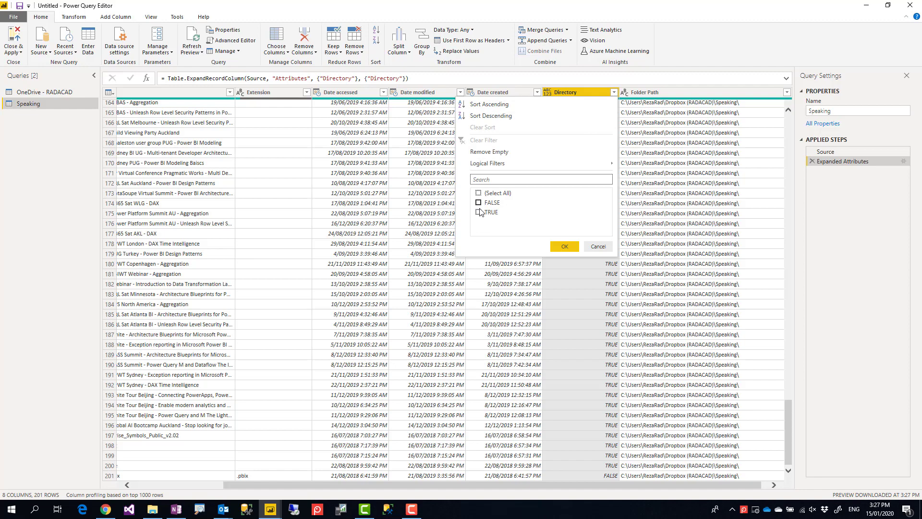
pyautogui.click(564, 247)
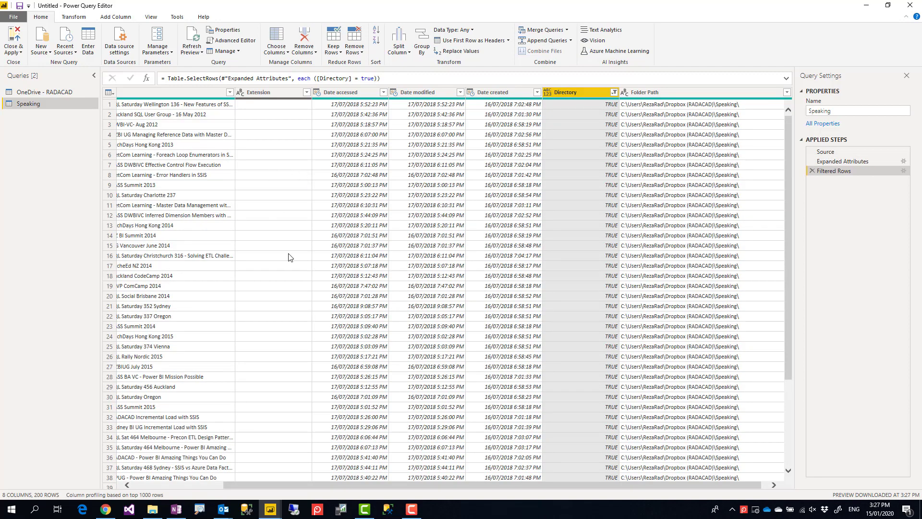
pyautogui.click(194, 485)
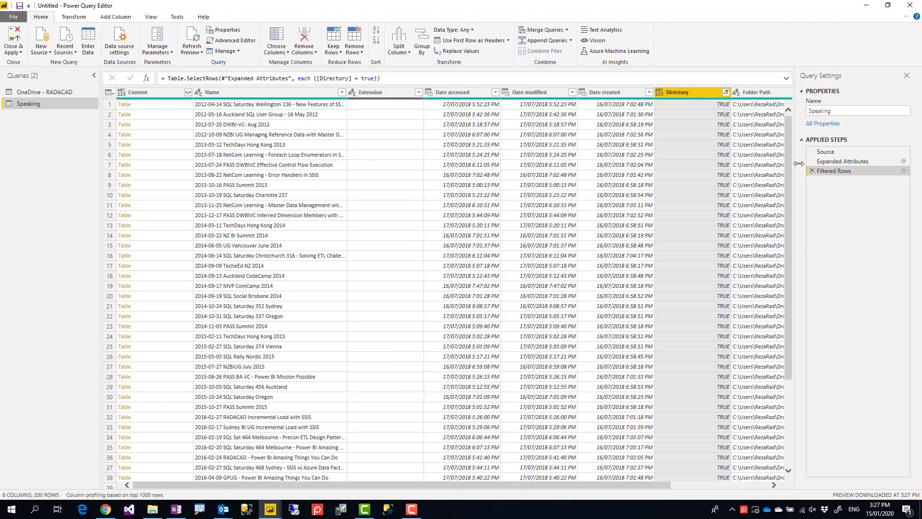
pyautogui.click(826, 152)
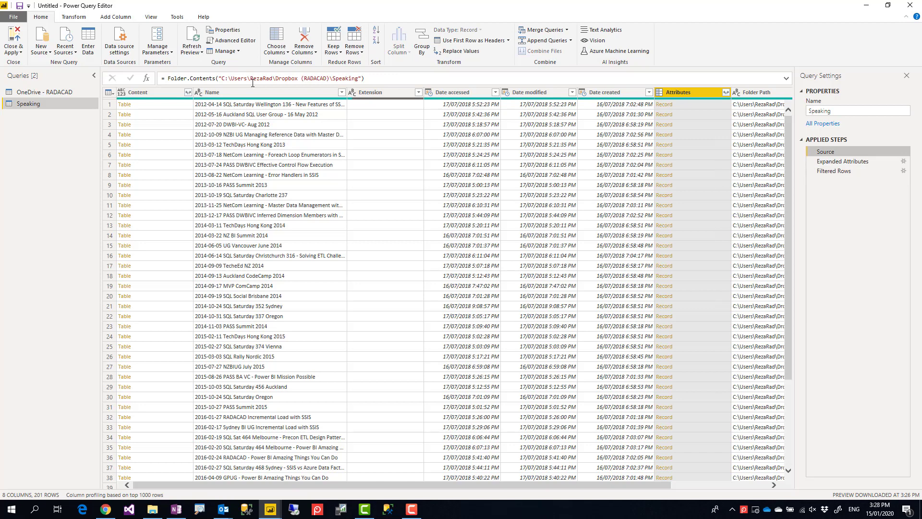
pyautogui.click(840, 161)
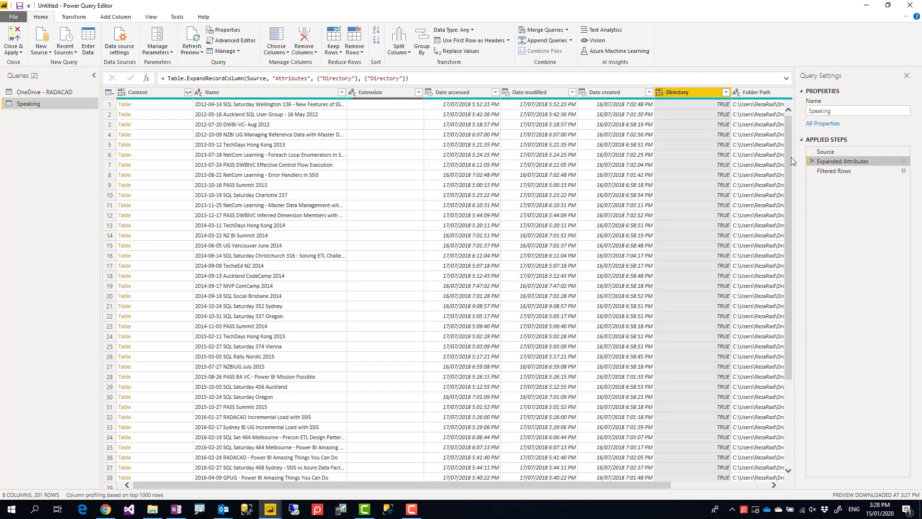
pyautogui.click(837, 171)
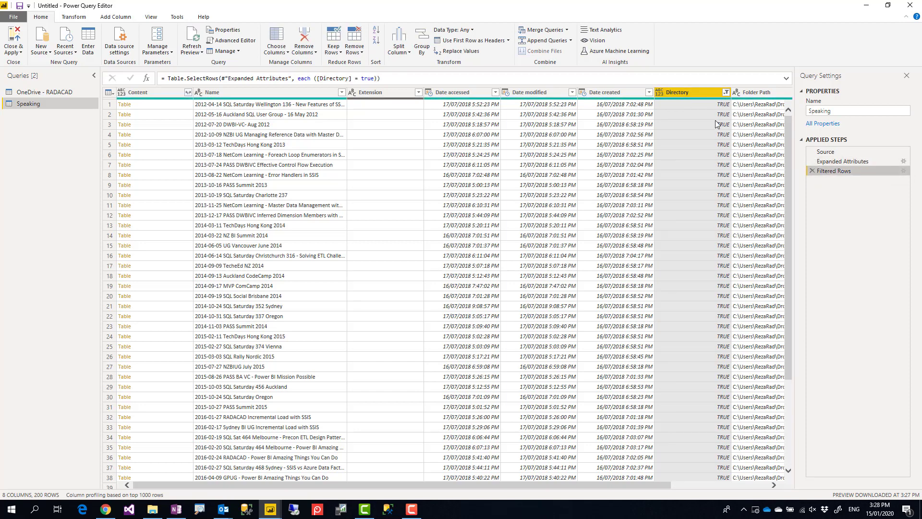